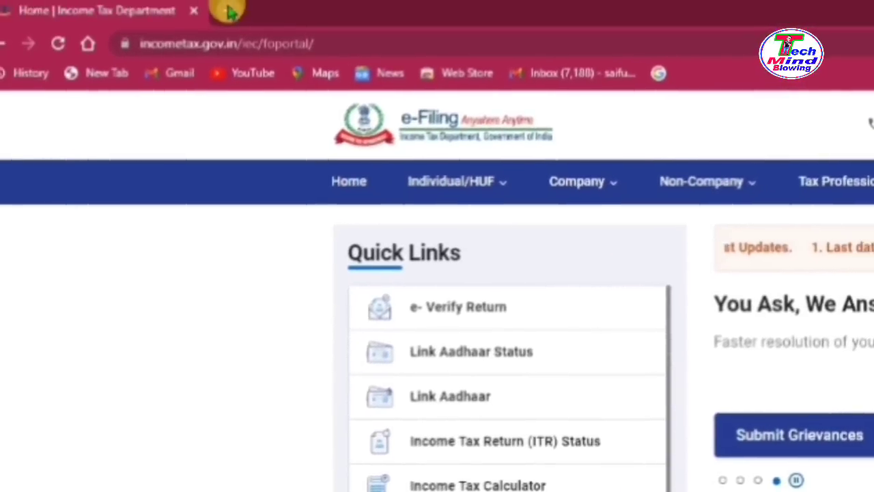
In a new browser tab, search Google for "efiling" and open the Income Tax Department's e-Filing Home Page.
{"action": "left_click", "coordinate": [225, 10]}
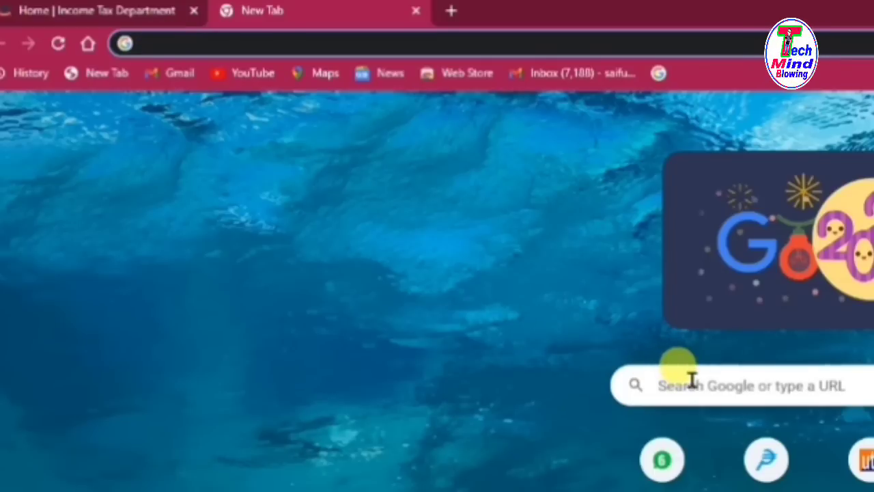
{"action": "type", "text": "efiling"}
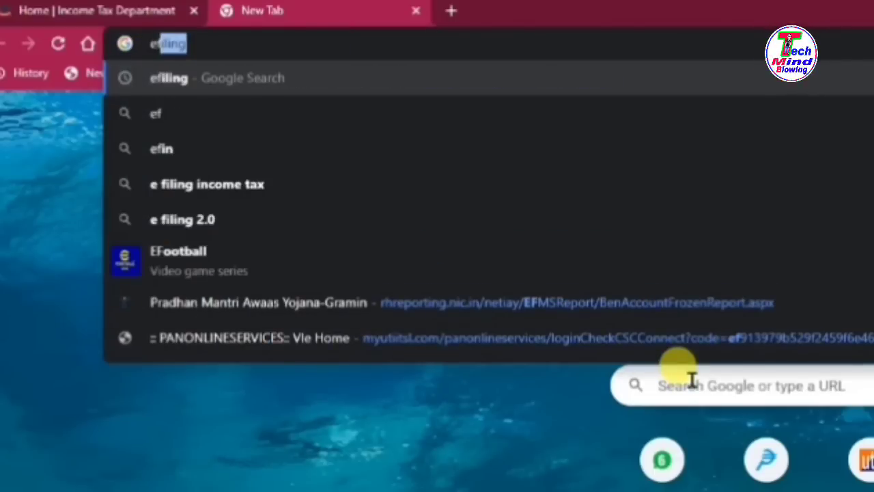
{"action": "key", "text": "Return"}
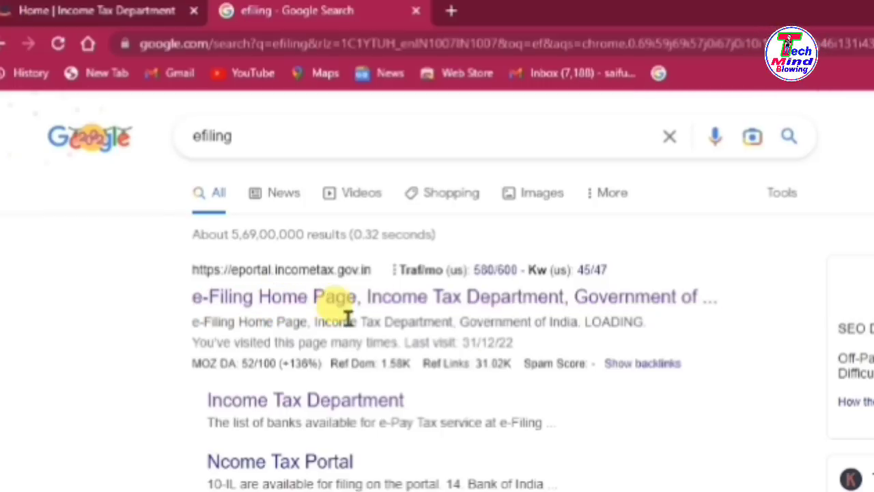
{"action": "left_click", "coordinate": [326, 298]}
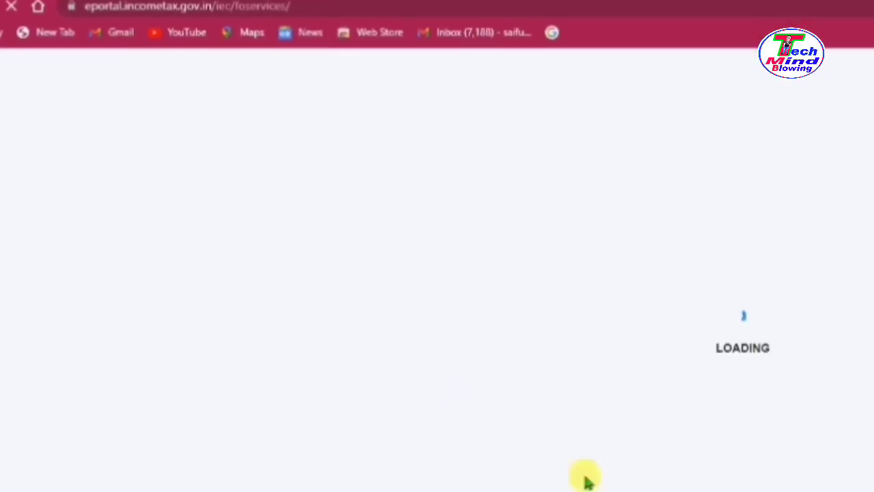
{"action": "left_click", "coordinate": [345, 126]}
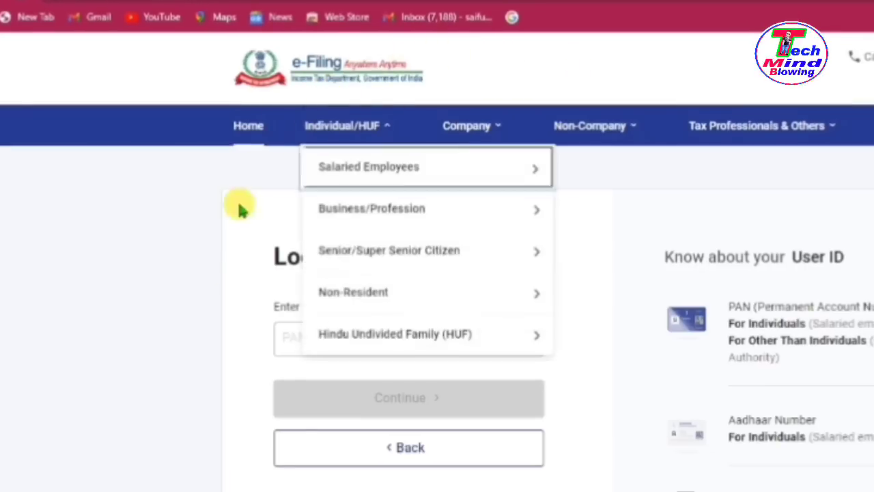
{"action": "left_click", "coordinate": [764, 126]}
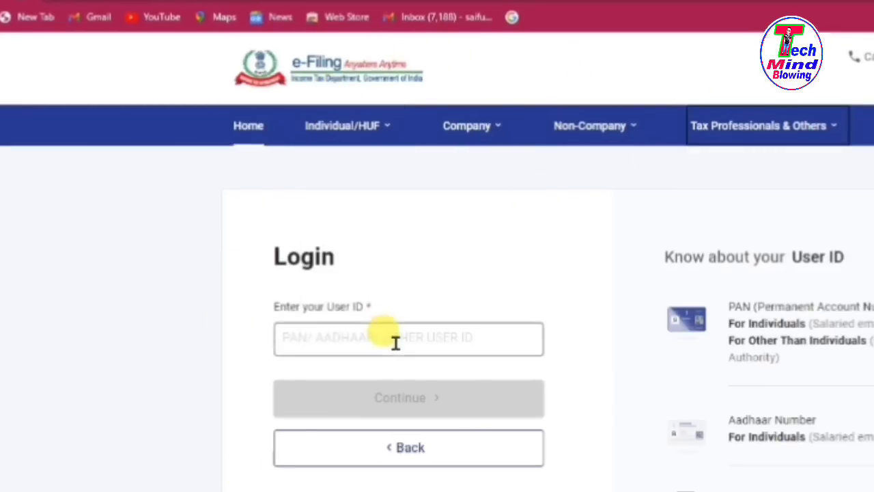
{"action": "left_click", "coordinate": [345, 126]}
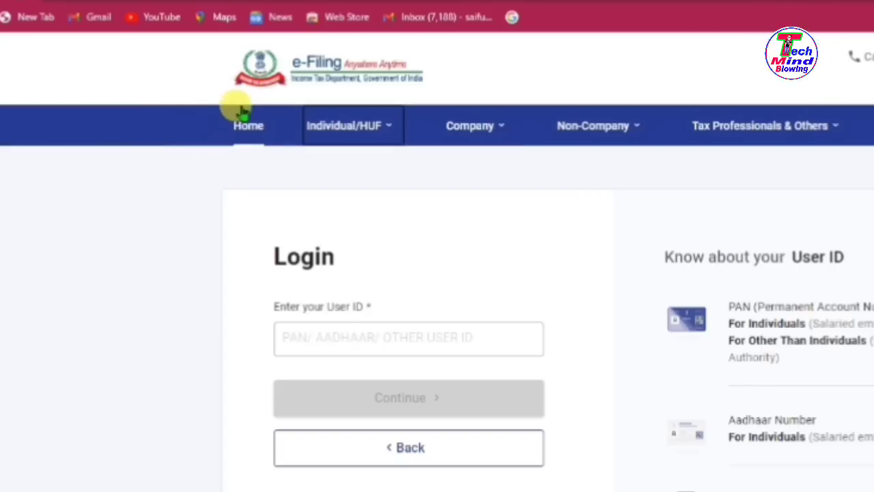
Open Link Aadhaar Status from the portal's home page, check the status for a PAN and Aadhaar number, and dismiss the result.
{"action": "left_click", "coordinate": [247, 128]}
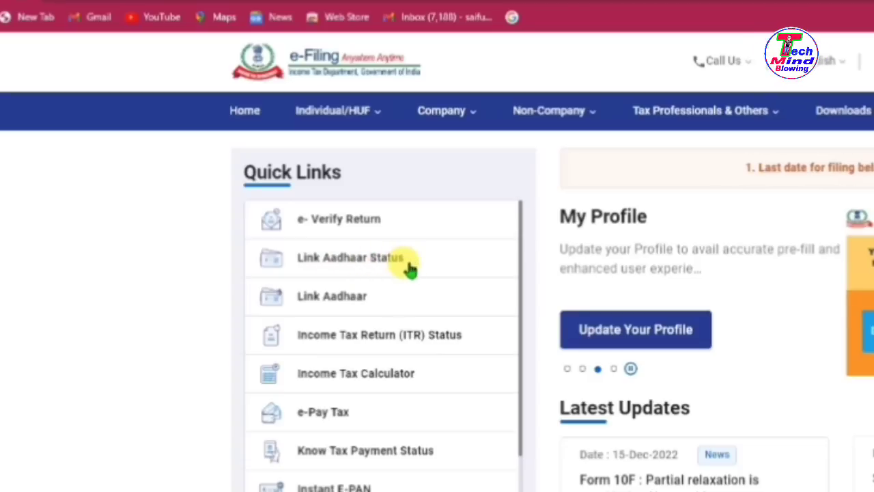
{"action": "left_click", "coordinate": [366, 267]}
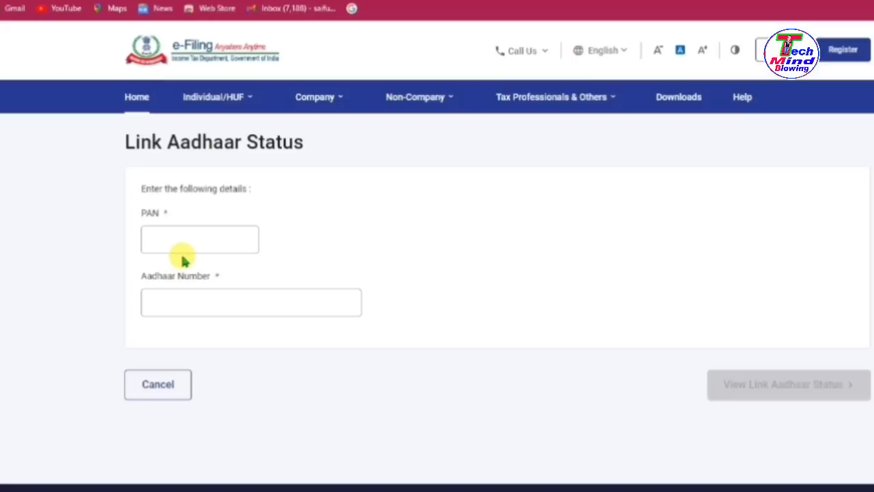
{"action": "left_click", "coordinate": [188, 243]}
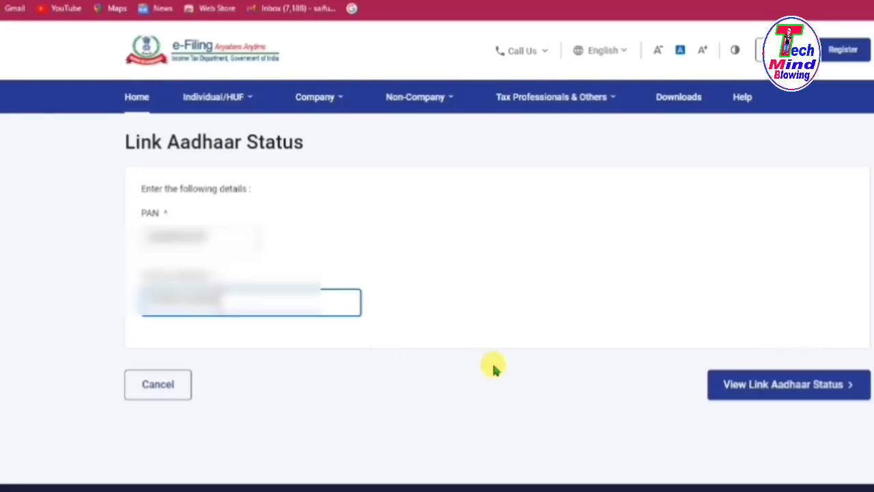
{"action": "left_click", "coordinate": [787, 395]}
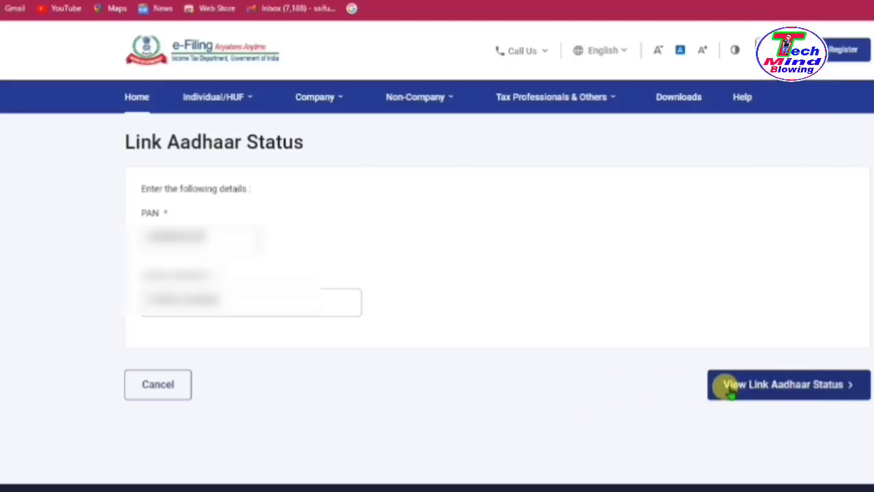
{"action": "left_click", "coordinate": [760, 384]}
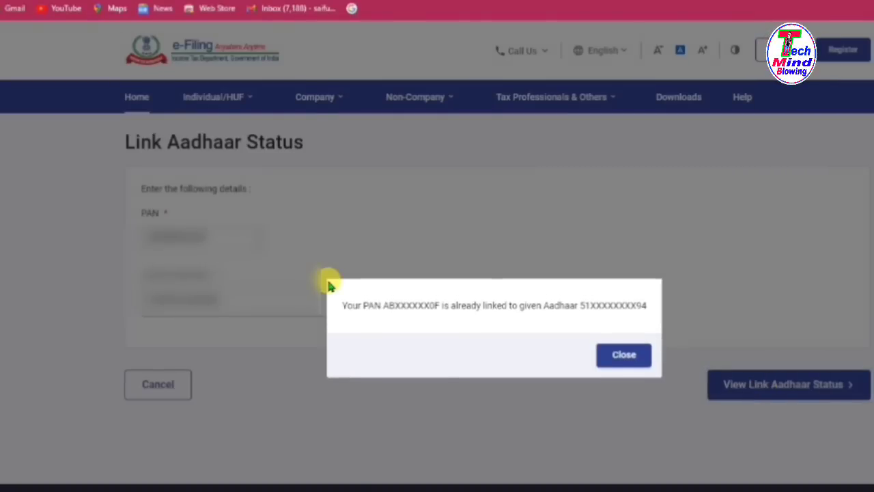
{"action": "mouse_move", "coordinate": [329, 286]}
{"action": "left_mouse_down"}
{"action": "mouse_move", "coordinate": [363, 322]}
{"action": "mouse_move", "coordinate": [471, 338]}
{"action": "mouse_move", "coordinate": [661, 334]}
{"action": "left_mouse_up"}
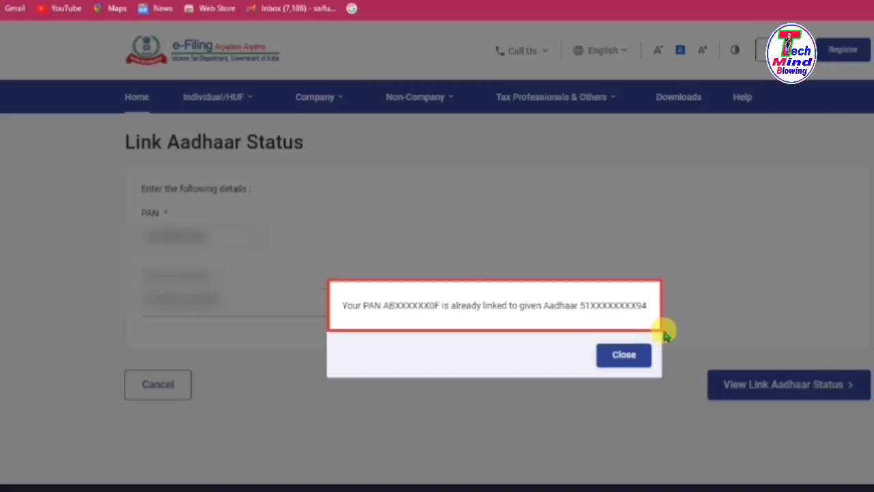
{"action": "left_click_drag", "start_coordinate": [584, 333], "coordinate": [654, 374]}
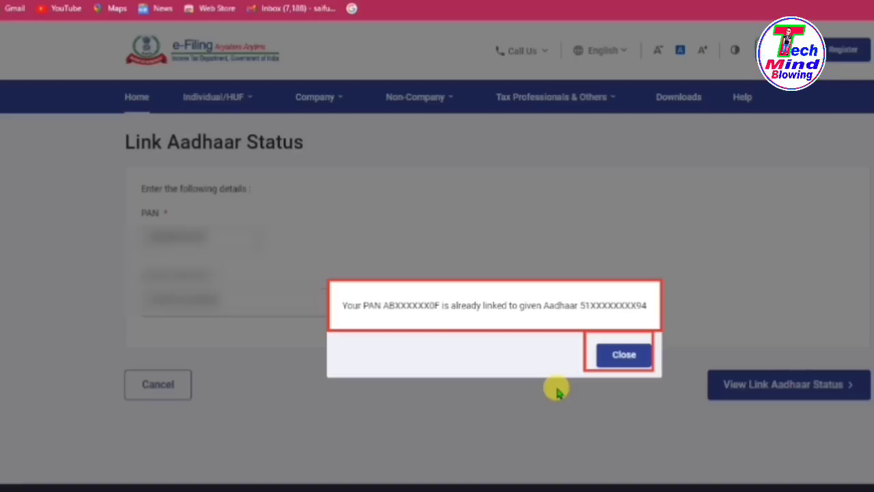
{"action": "left_click", "coordinate": [623, 355]}
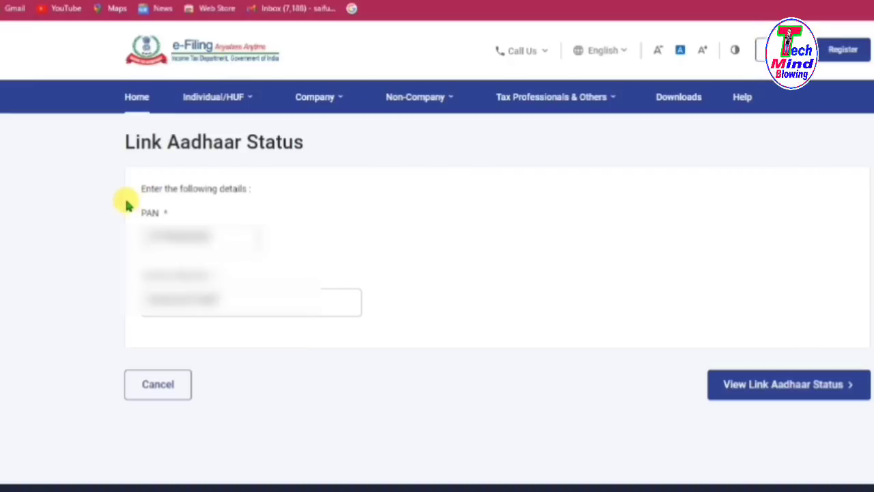
Check the Aadhaar link status for a second PAN and Aadhaar number, read the result message and dismiss it.
{"action": "left_click", "coordinate": [254, 247]}
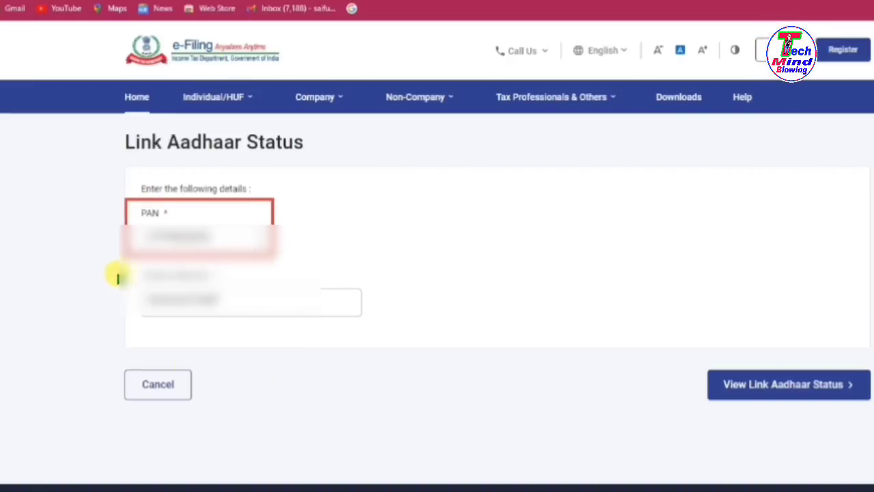
{"action": "left_click_drag", "start_coordinate": [134, 272], "coordinate": [373, 325]}
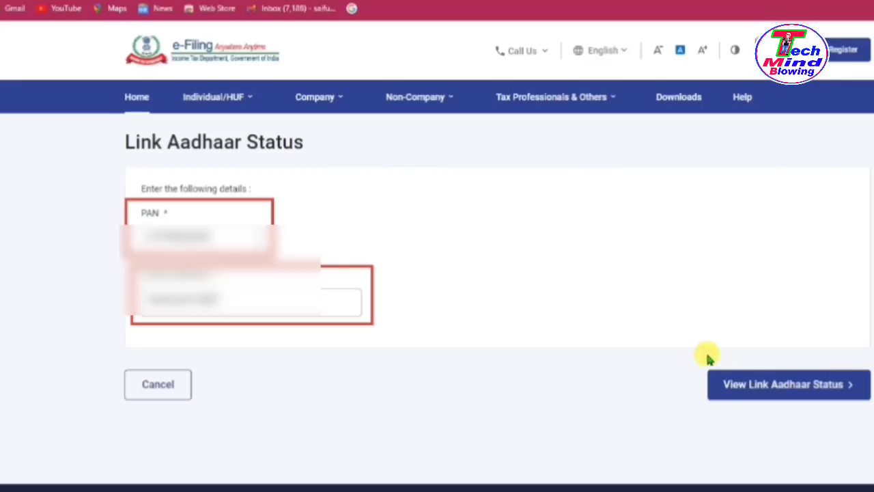
{"action": "left_click_drag", "start_coordinate": [687, 347], "coordinate": [871, 408]}
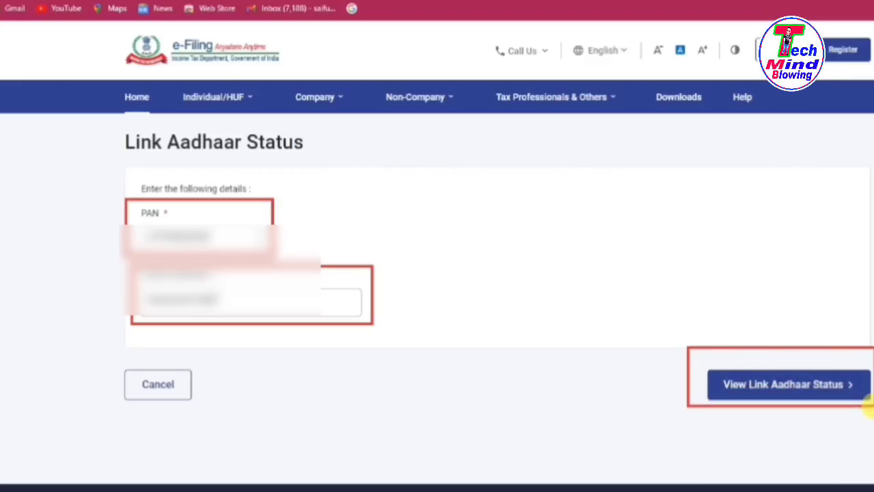
{"action": "left_click", "coordinate": [771, 386]}
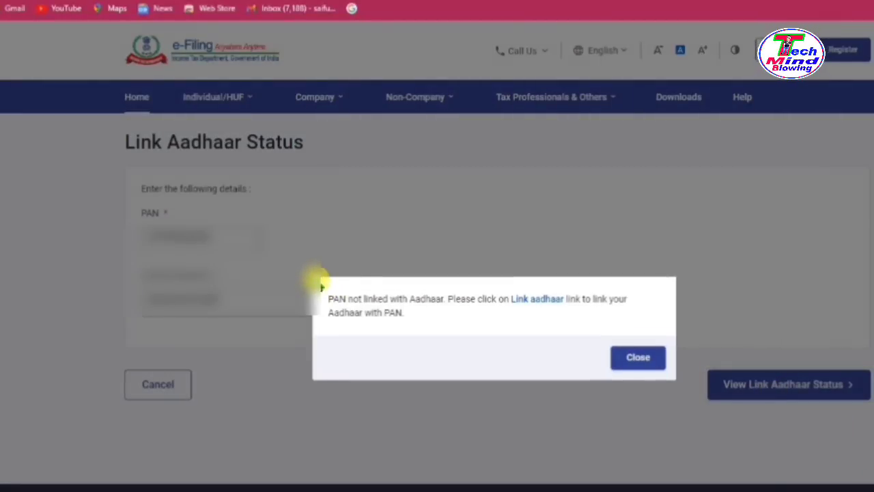
{"action": "mouse_move", "coordinate": [318, 280]}
{"action": "left_mouse_down"}
{"action": "mouse_move", "coordinate": [367, 326]}
{"action": "mouse_move", "coordinate": [673, 375]}
{"action": "left_mouse_up"}
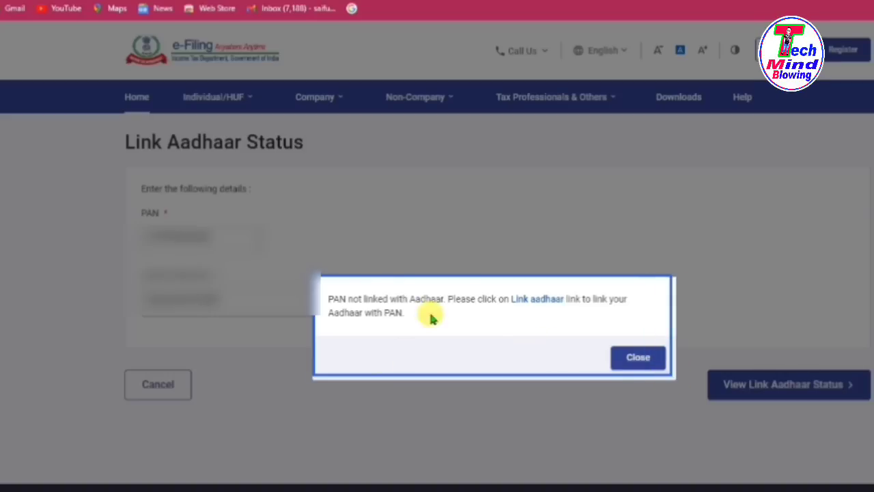
{"action": "mouse_move", "coordinate": [319, 285]}
{"action": "left_mouse_down"}
{"action": "mouse_move", "coordinate": [333, 304]}
{"action": "mouse_move", "coordinate": [464, 311]}
{"action": "left_mouse_up"}
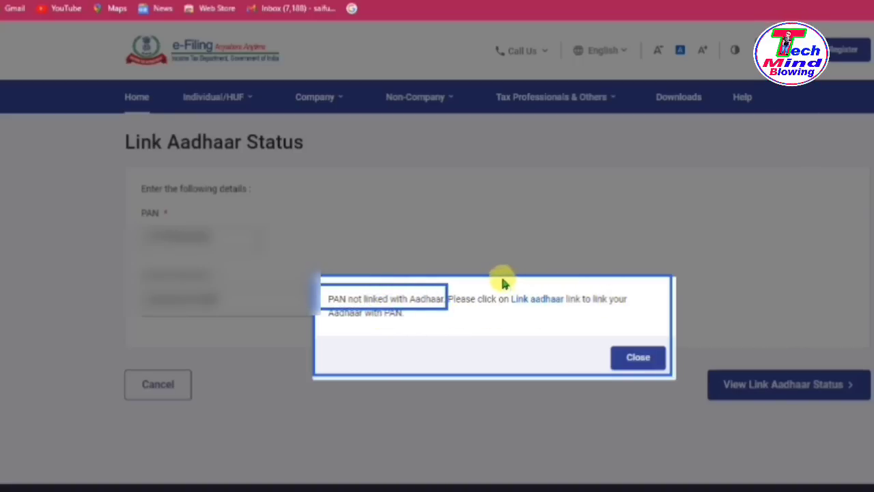
{"action": "left_click_drag", "start_coordinate": [508, 287], "coordinate": [578, 321]}
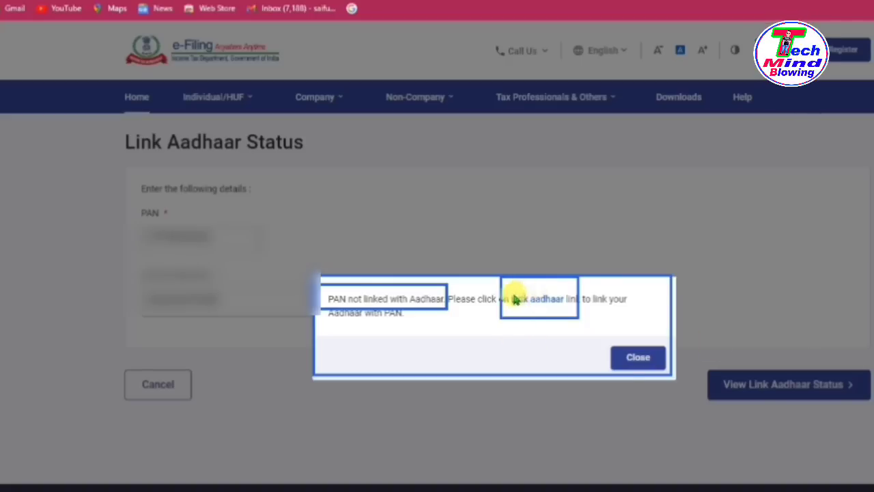
{"action": "mouse_move", "coordinate": [503, 287]}
{"action": "left_mouse_down"}
{"action": "mouse_move", "coordinate": [574, 314]}
{"action": "mouse_move", "coordinate": [672, 376]}
{"action": "left_mouse_up"}
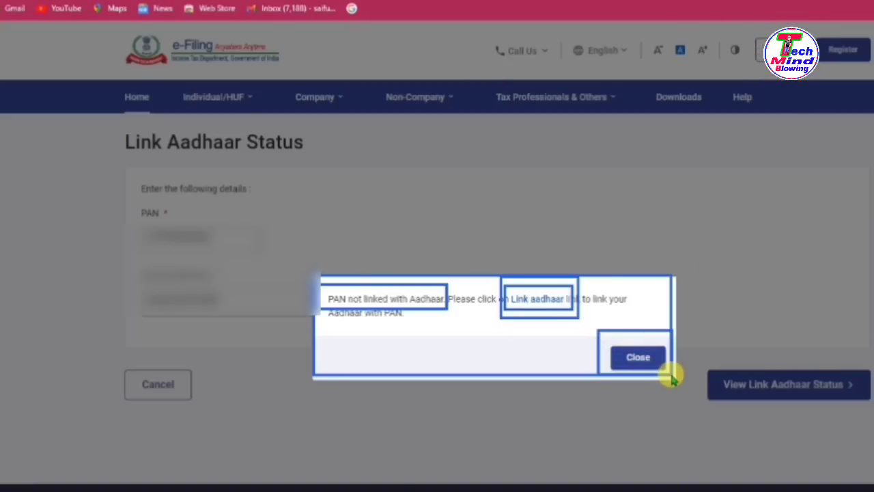
{"action": "left_click", "coordinate": [638, 357]}
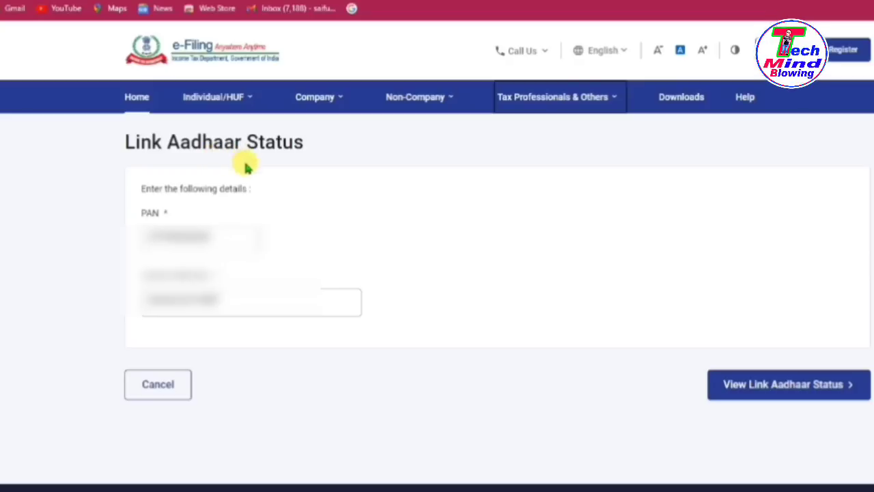
Open the Link Aadhaar service from the home page, fill in the PAN and Aadhaar number, and validate them.
{"action": "left_click", "coordinate": [137, 98]}
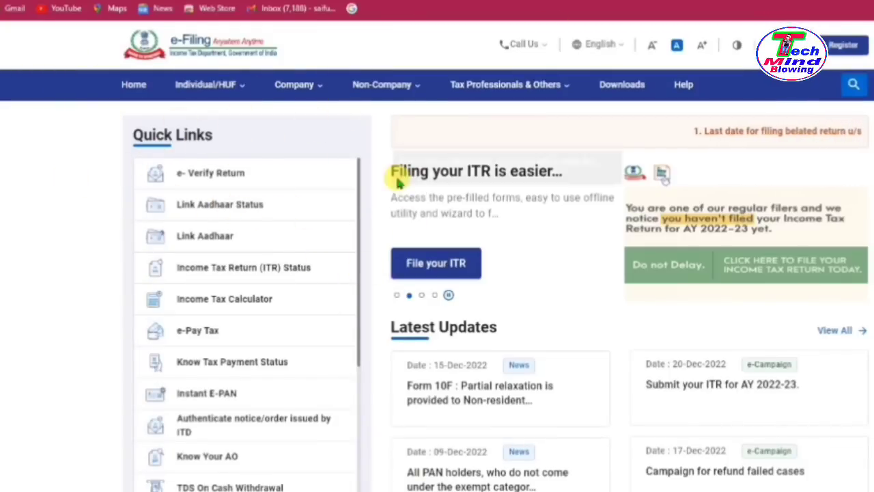
{"action": "left_click", "coordinate": [199, 240]}
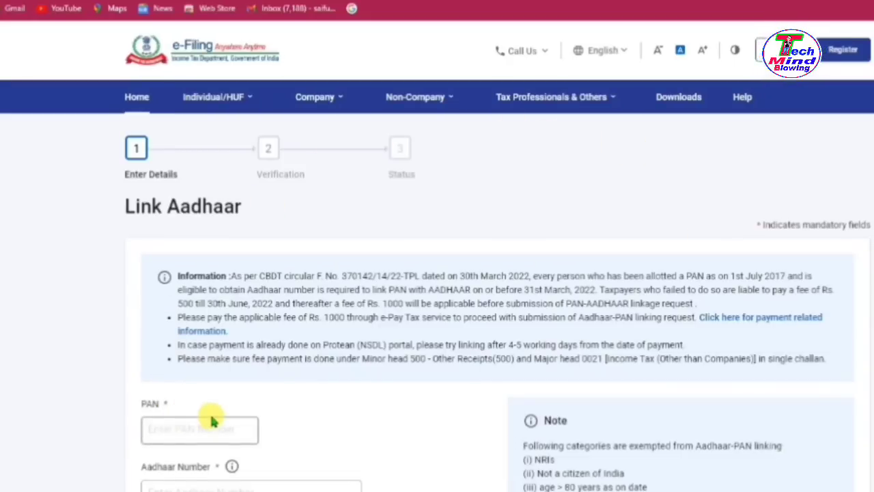
{"action": "scroll", "coordinate": [341, 385], "scroll_direction": "down", "scroll_amount": 1}
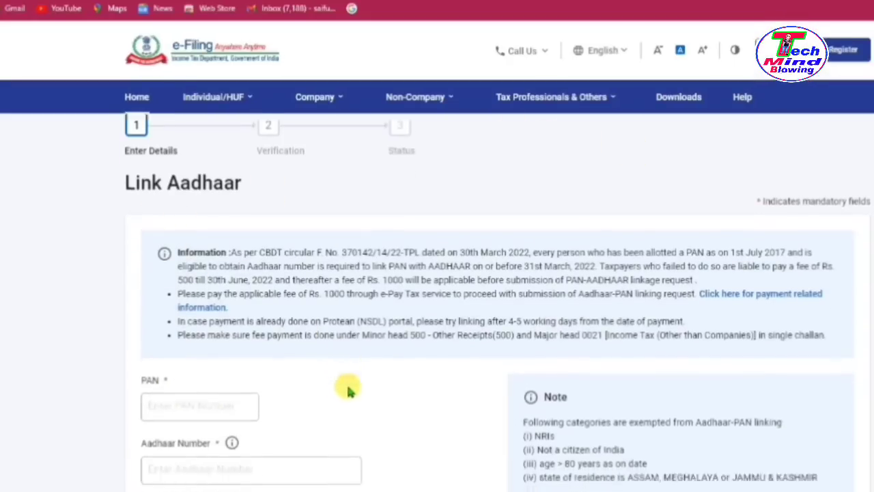
{"action": "scroll", "coordinate": [351, 390], "scroll_direction": "down", "scroll_amount": 2}
{"action": "left_click", "coordinate": [167, 367]}
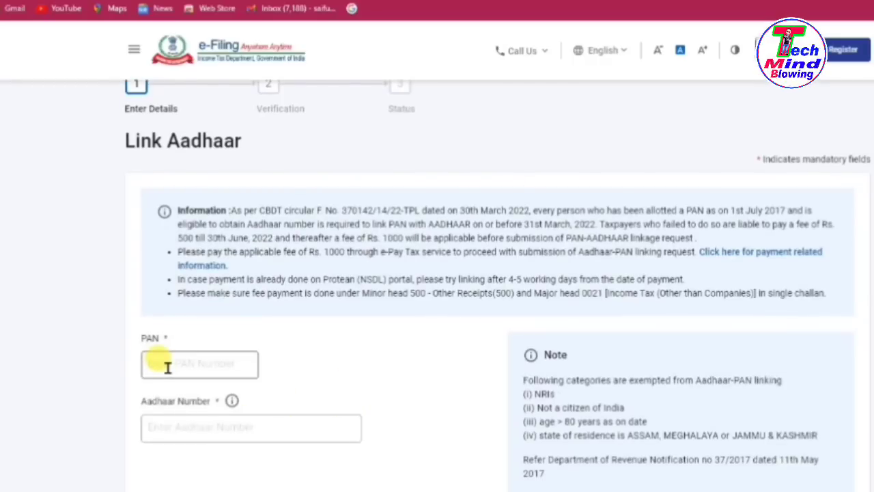
{"action": "left_click", "coordinate": [175, 425]}
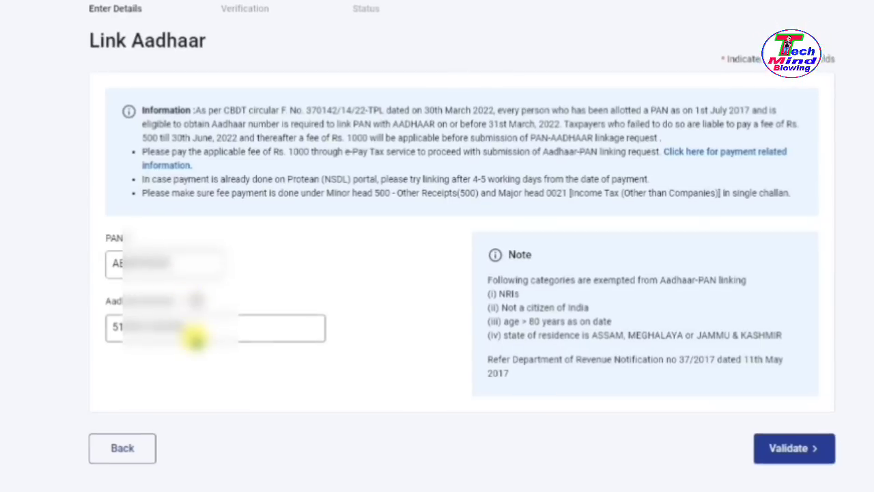
{"action": "left_click", "coordinate": [791, 450]}
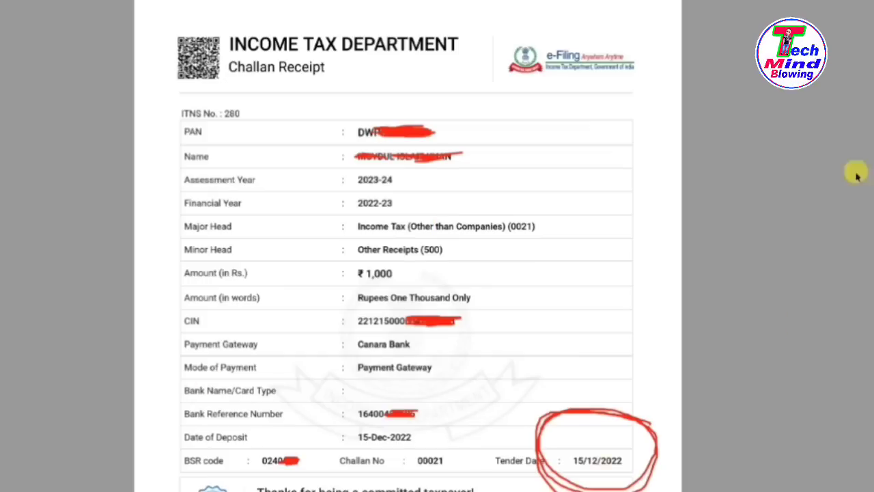
Examine the Income Tax Department challan receipt, including the fee amount, major and minor heads, deposit date and tender date.
{"action": "scroll", "coordinate": [418, 130], "scroll_direction": "down", "scroll_amount": 4}
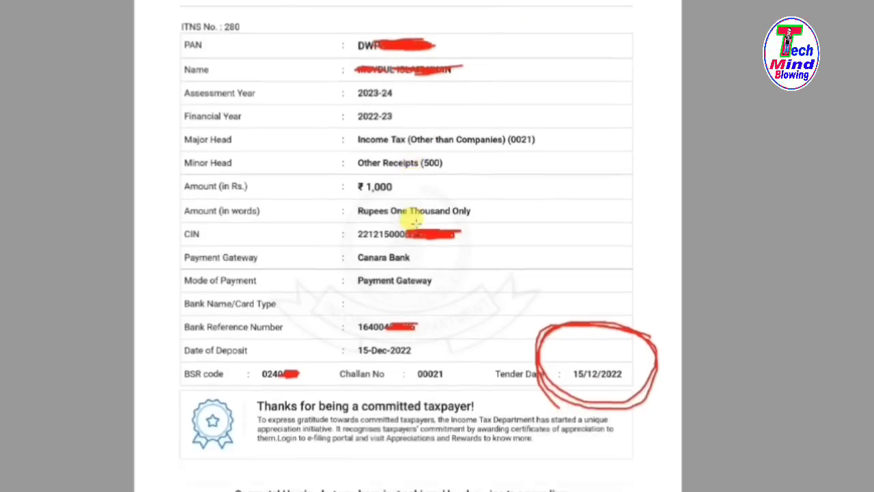
{"action": "scroll", "coordinate": [416, 242], "scroll_direction": "up", "scroll_amount": 5}
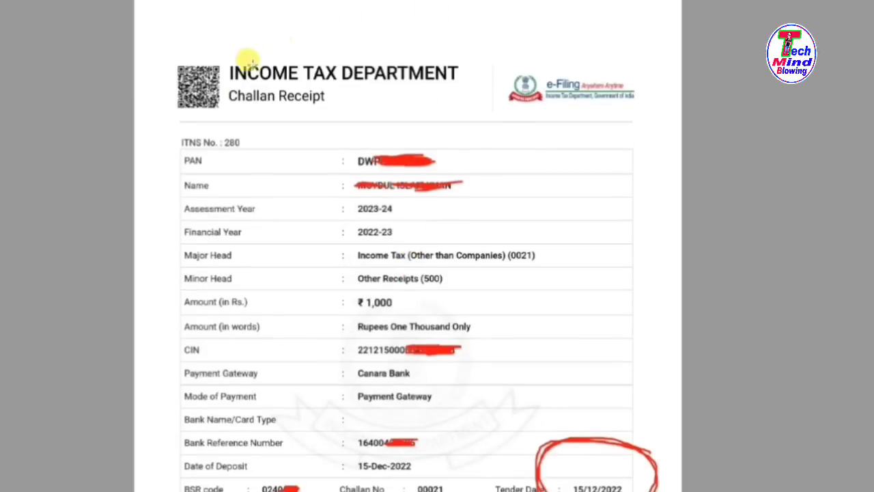
{"action": "scroll", "coordinate": [308, 312], "scroll_direction": "down", "scroll_amount": 4}
{"action": "scroll", "coordinate": [416, 297], "scroll_direction": "up", "scroll_amount": 3}
{"action": "scroll", "coordinate": [464, 286], "scroll_direction": "up", "scroll_amount": 1}
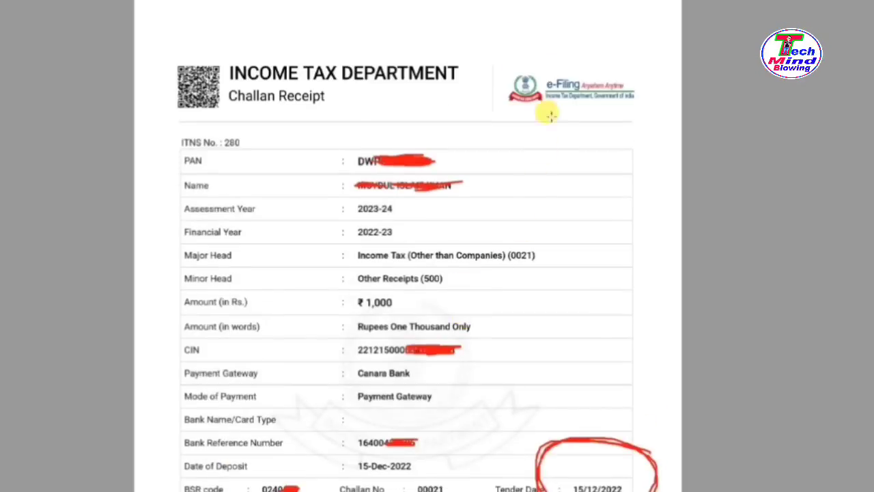
{"action": "scroll", "coordinate": [311, 265], "scroll_direction": "up", "scroll_amount": 4}
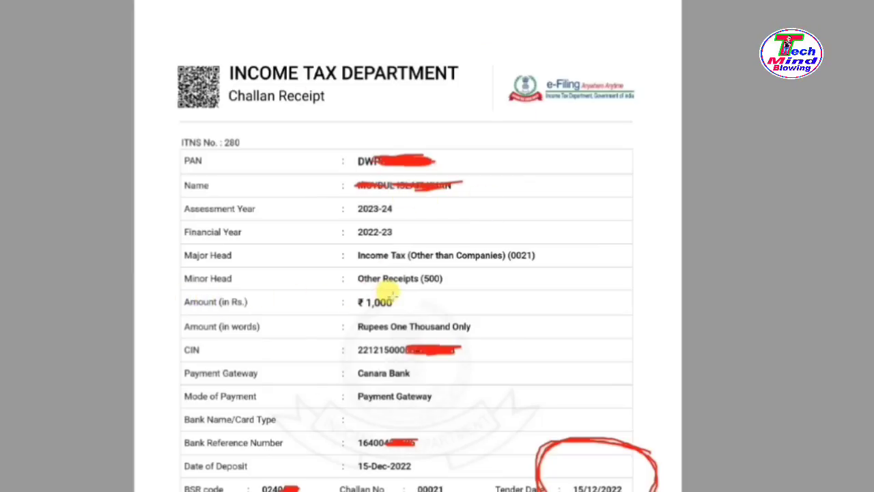
{"action": "scroll", "coordinate": [374, 293], "scroll_direction": "down", "scroll_amount": 3}
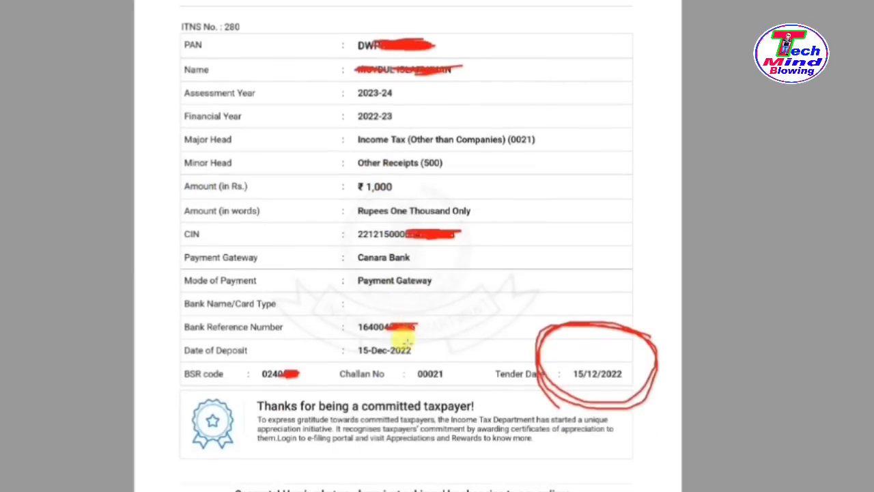
{"action": "scroll", "coordinate": [511, 310], "scroll_direction": "up", "scroll_amount": 2}
{"action": "scroll", "coordinate": [511, 311], "scroll_direction": "up", "scroll_amount": 1}
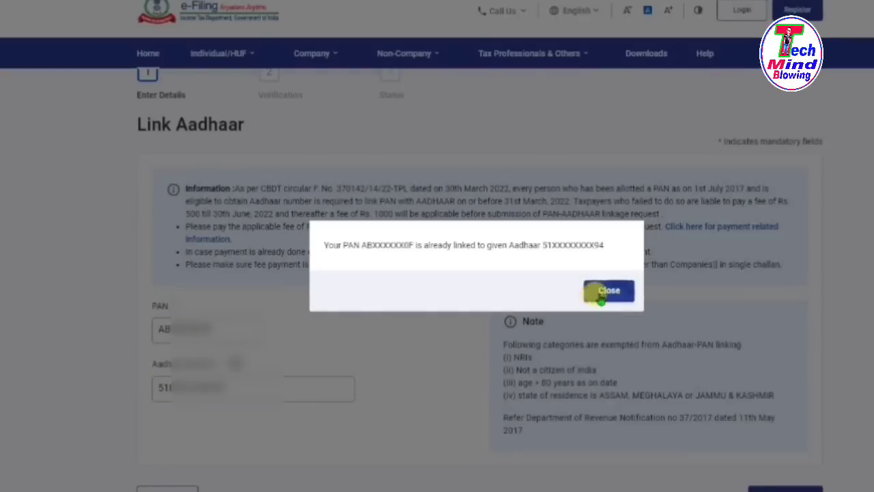
Dismiss the validation message on the Link Aadhaar form and look over the information about the linking fee.
{"action": "left_click", "coordinate": [609, 291]}
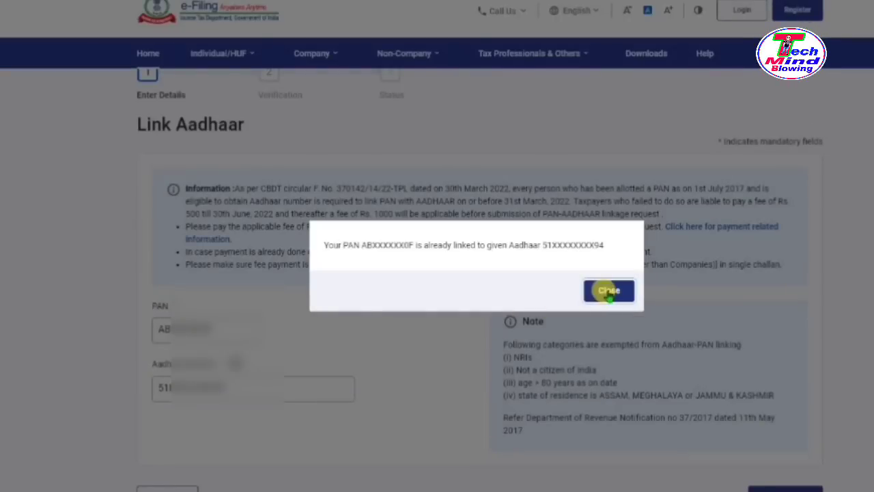
{"action": "scroll", "coordinate": [403, 185], "scroll_direction": "up", "scroll_amount": 1}
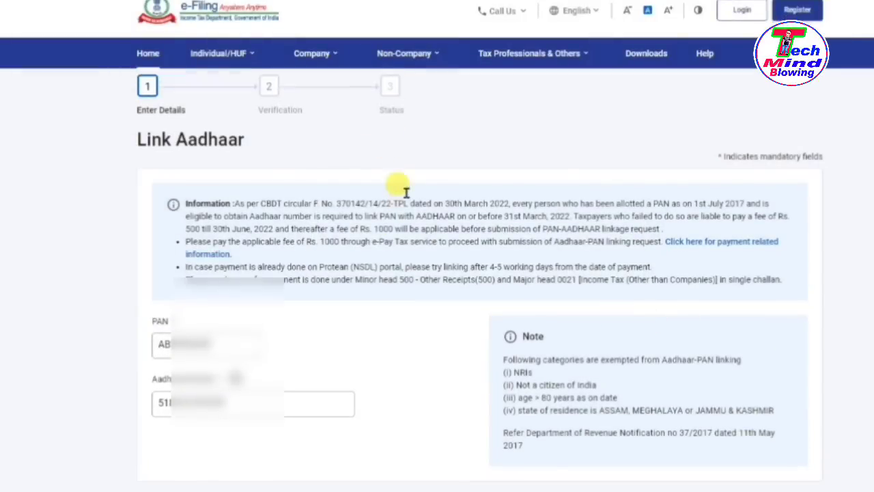
{"action": "scroll", "coordinate": [406, 193], "scroll_direction": "up", "scroll_amount": 1}
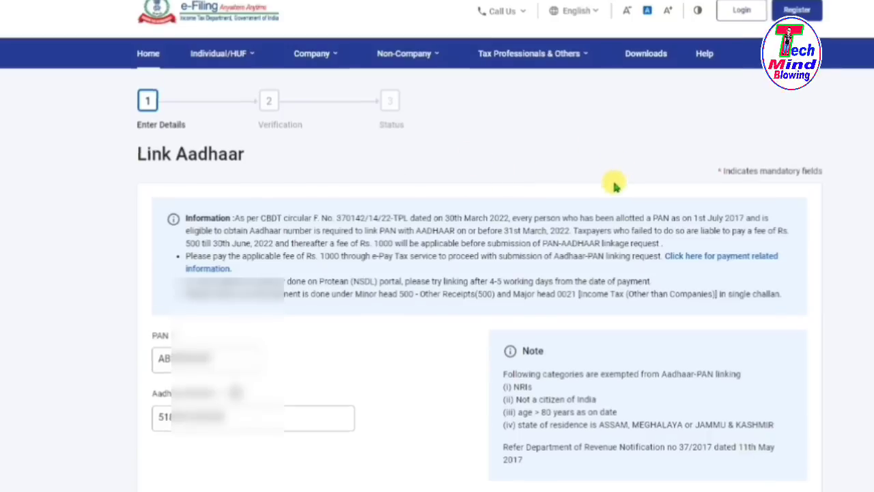
{"action": "scroll", "coordinate": [610, 179], "scroll_direction": "down", "scroll_amount": 2}
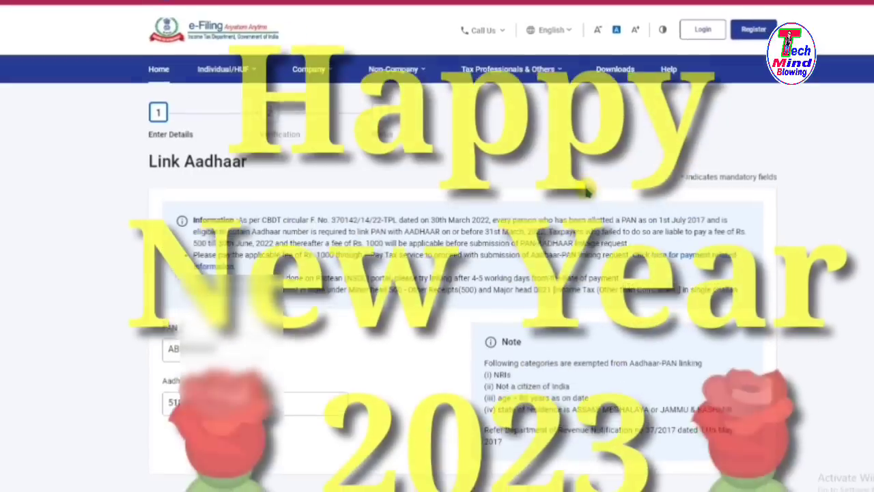